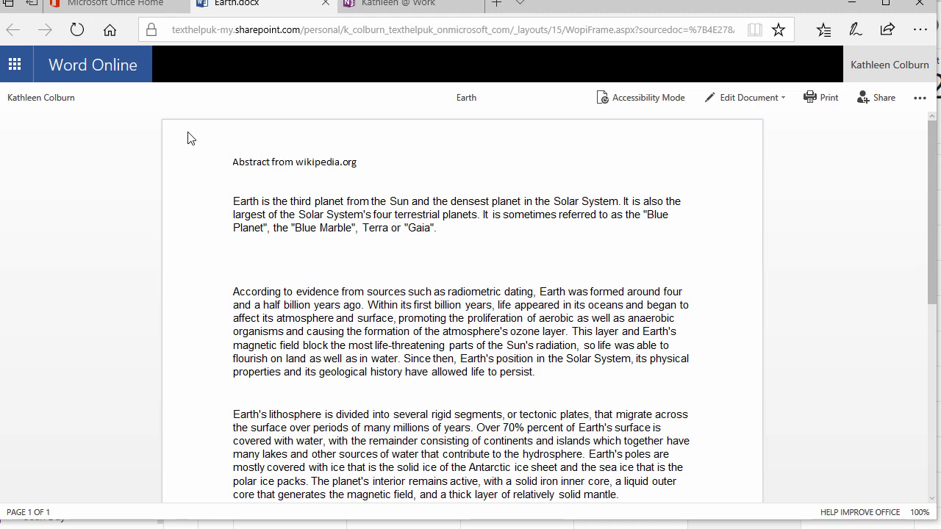
Open the Earth document for editing in the browser and display the Read&Write toolbar.
left_click(724, 107)
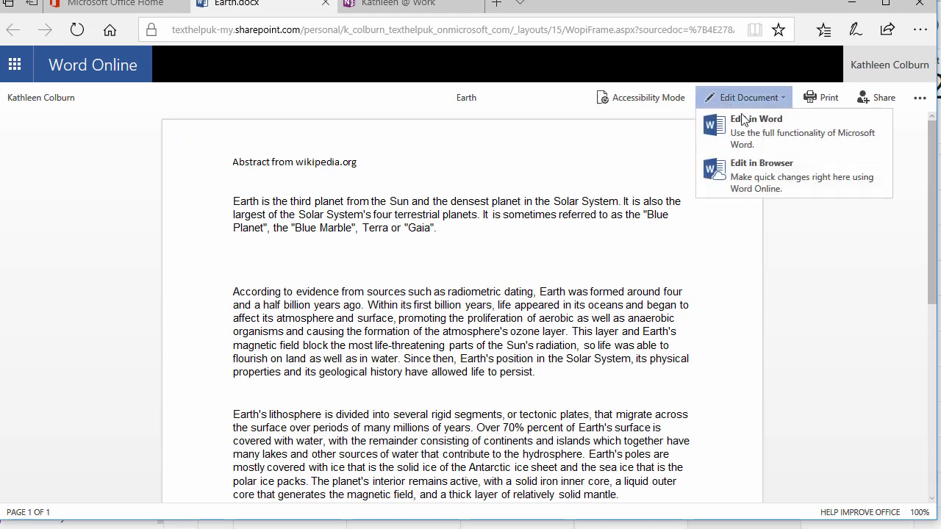
left_click(763, 170)
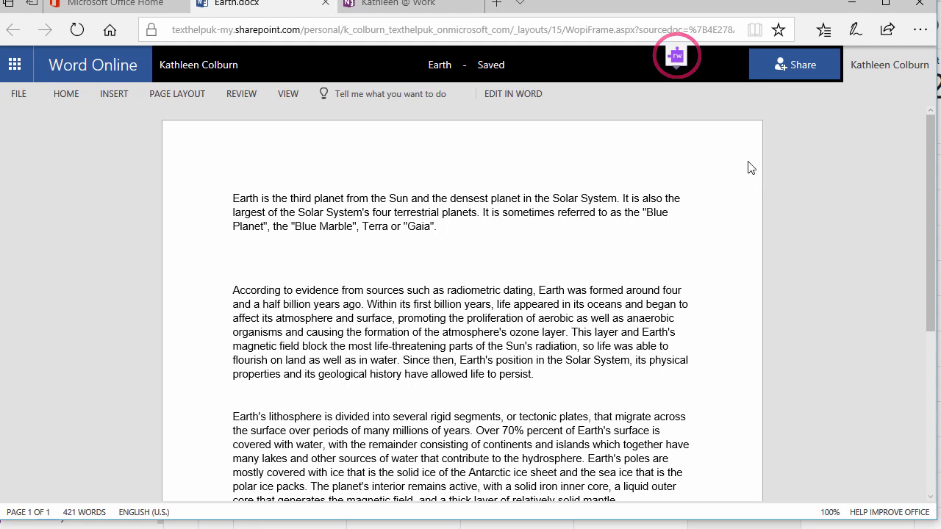
left_click(676, 59)
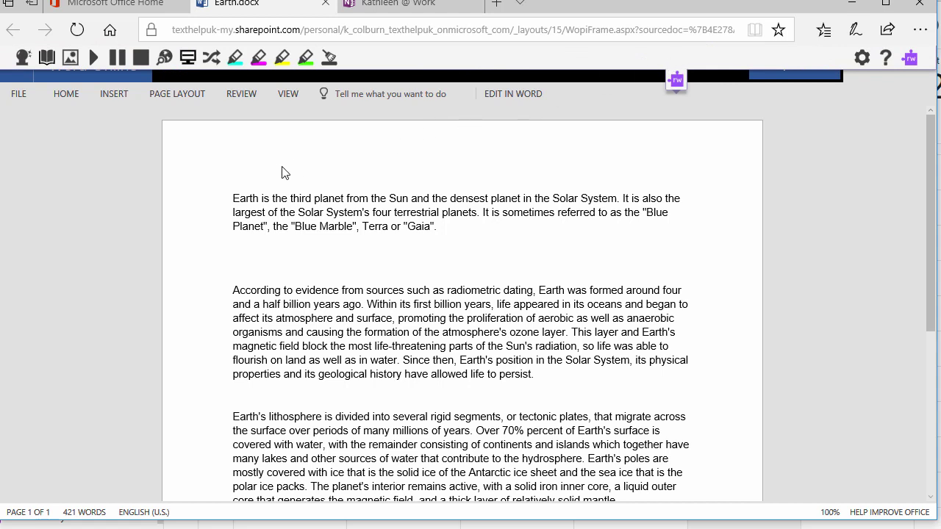
Have the text read aloud from the start of the first paragraph and stop the playback partway through.
left_click(233, 200)
left_click(94, 57)
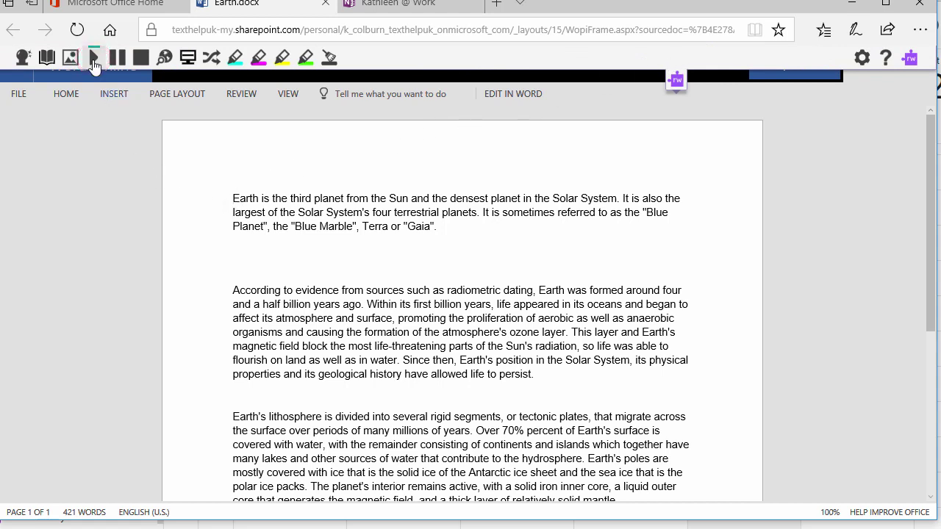
left_click(93, 59)
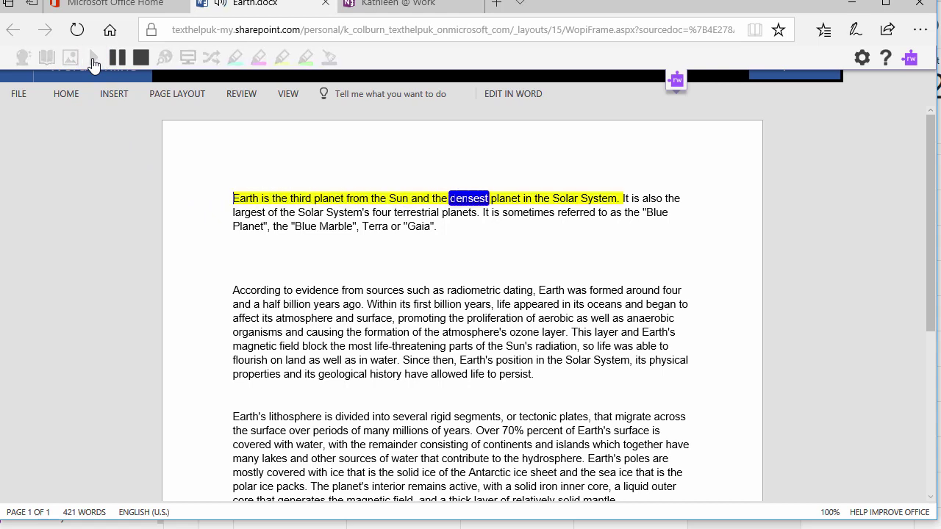
left_click(140, 63)
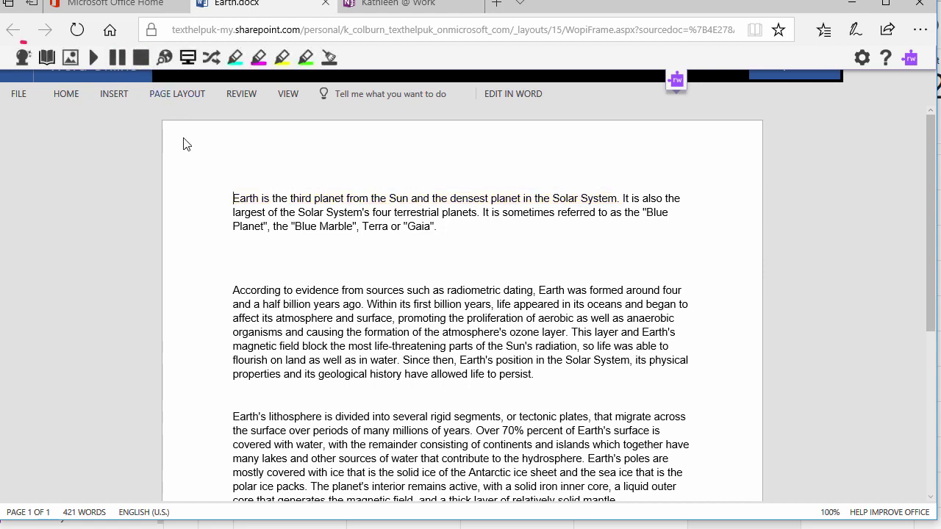
Write "Earth is the third planet." below the first paragraph, choosing "Earth" and "planet" from word prediction, and turn prediction off.
left_click(236, 255)
left_click(24, 62)
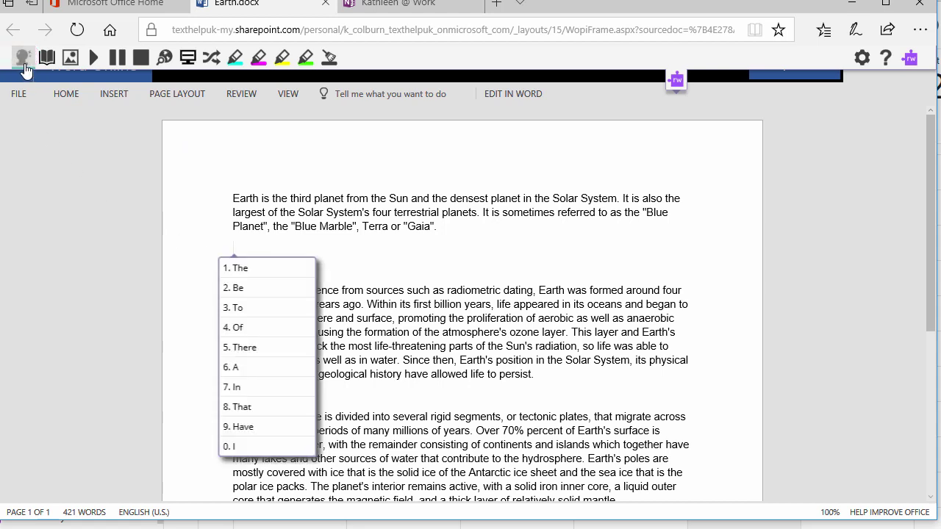
type("Ear")
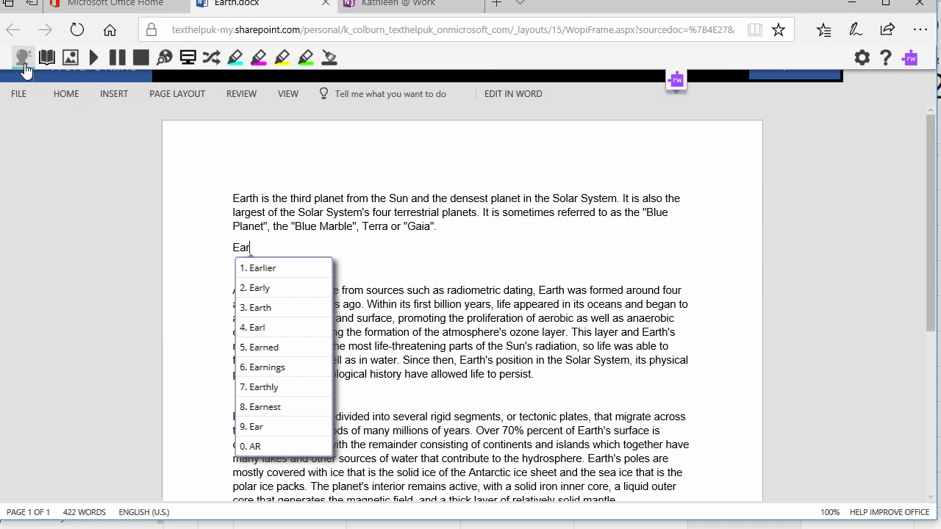
left_click(273, 312)
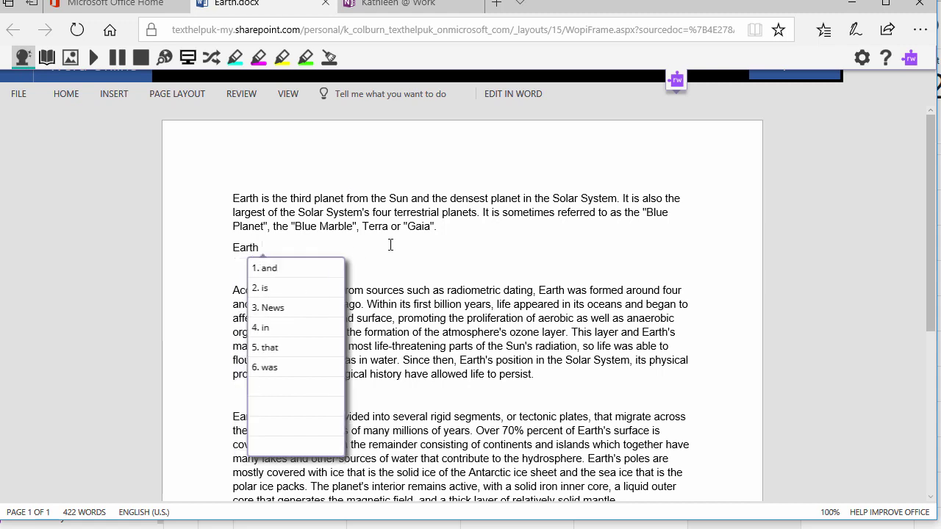
type("is the third p")
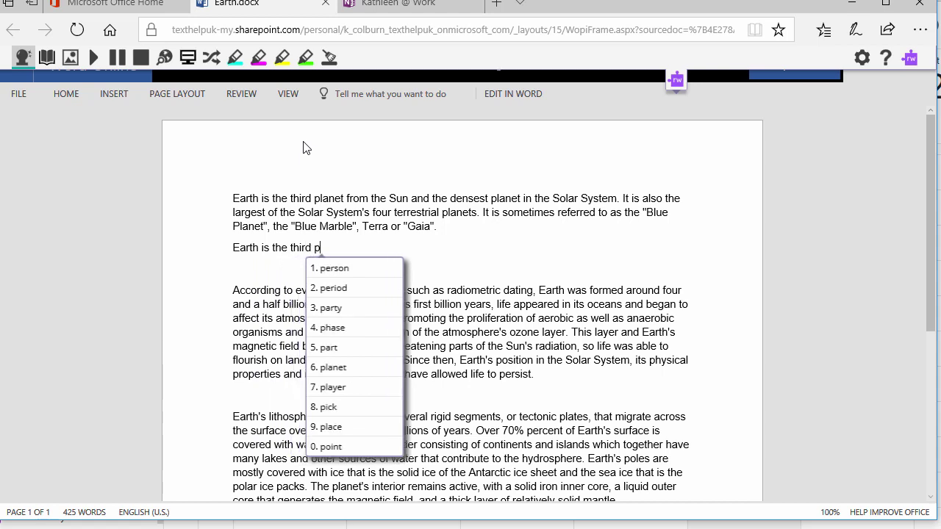
key("6")
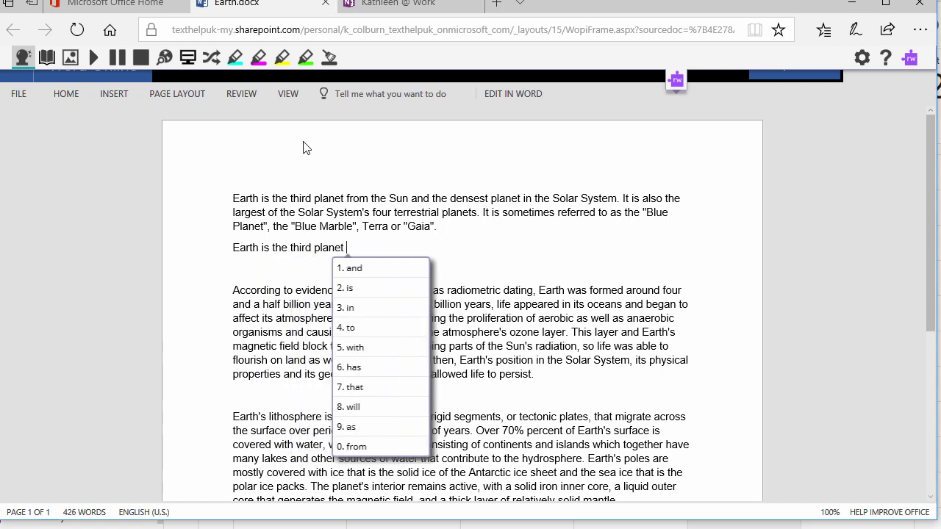
left_click(27, 65)
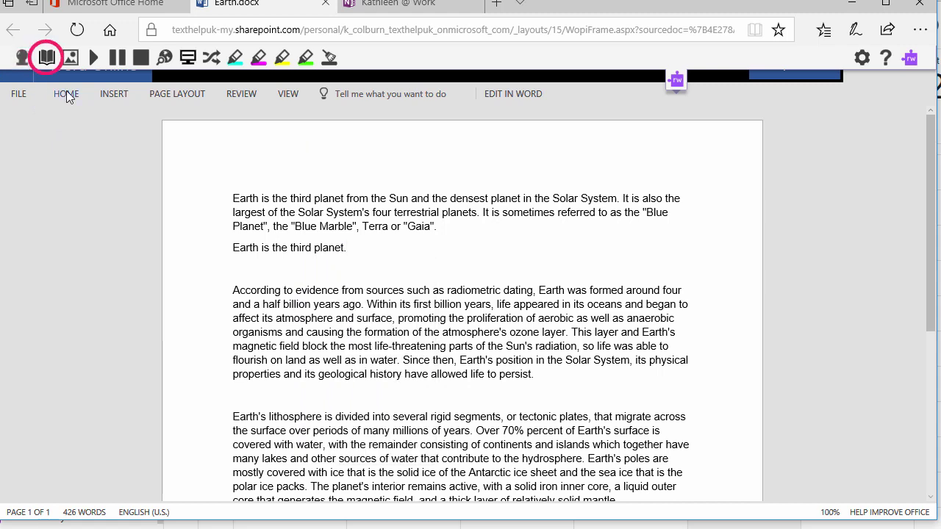
Look up "planet" from the first sentence in the dictionary, play its first noun definition aloud, and close the dictionary.
double_click(505, 200)
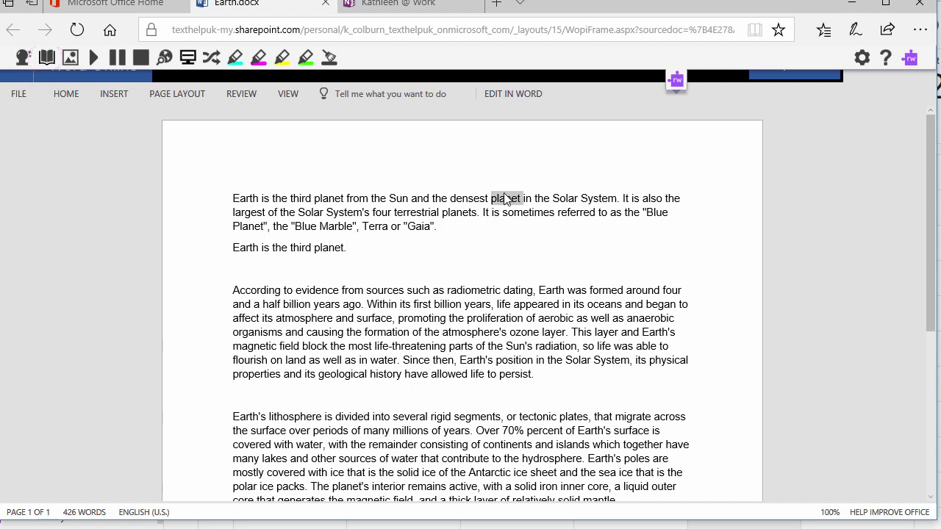
left_click(47, 59)
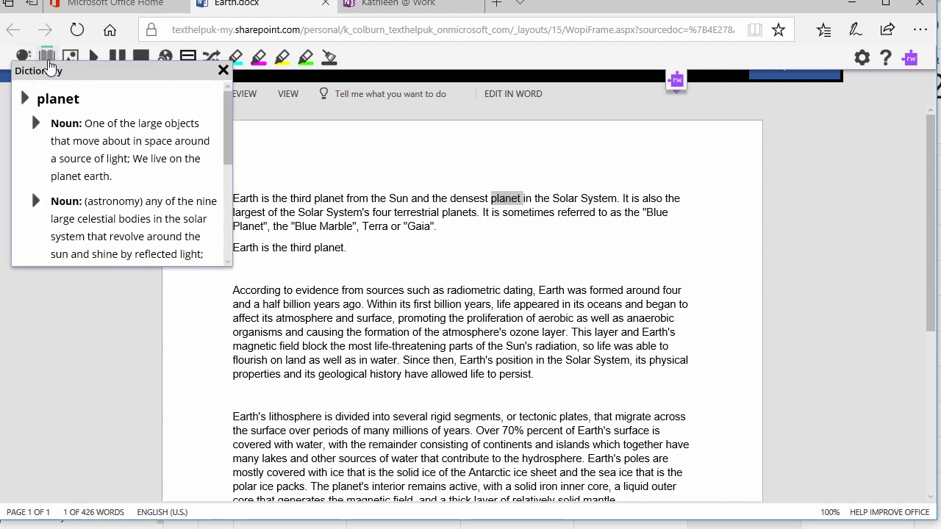
left_click(36, 125)
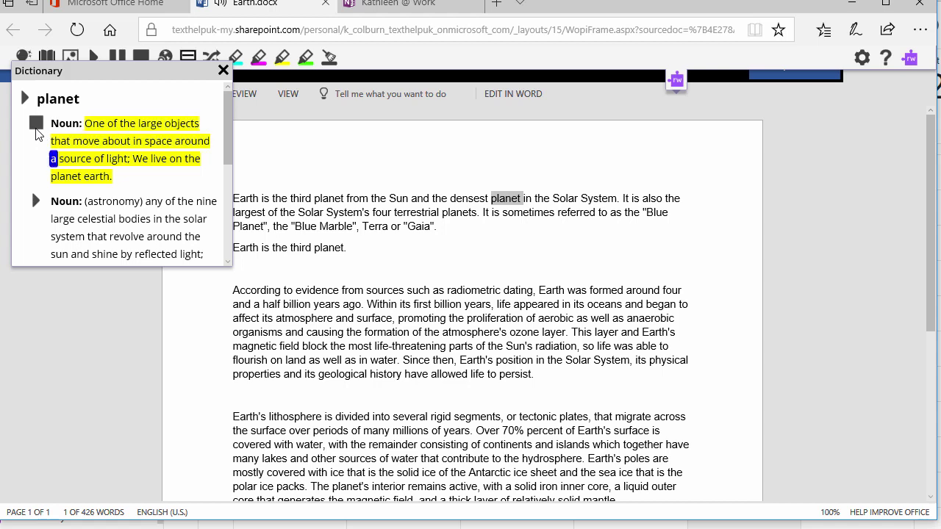
left_click(35, 128)
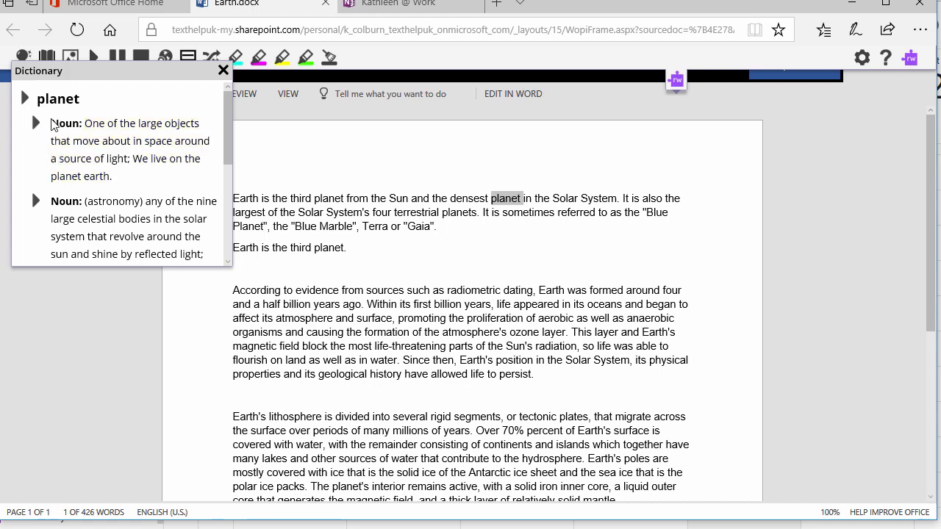
left_click(224, 70)
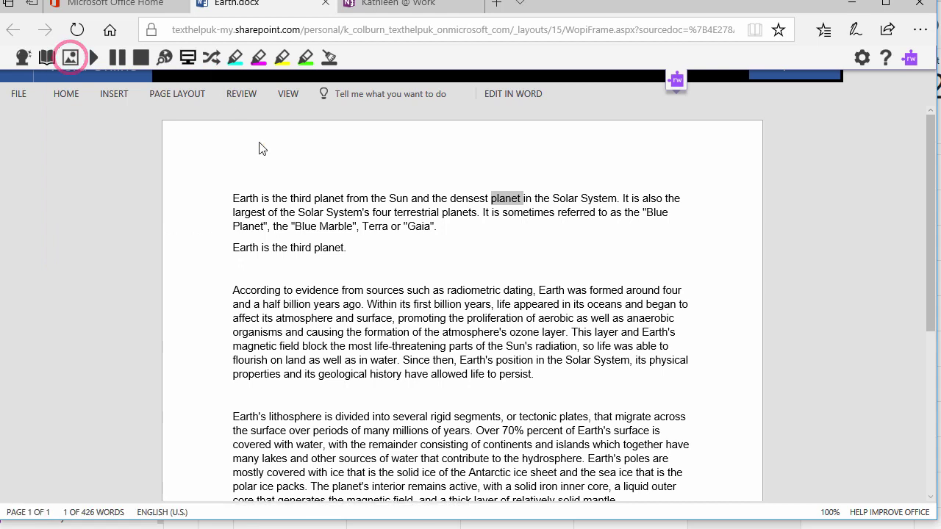
Look up the document's first word, "Earth", in the picture dictionary and close it.
double_click(247, 199)
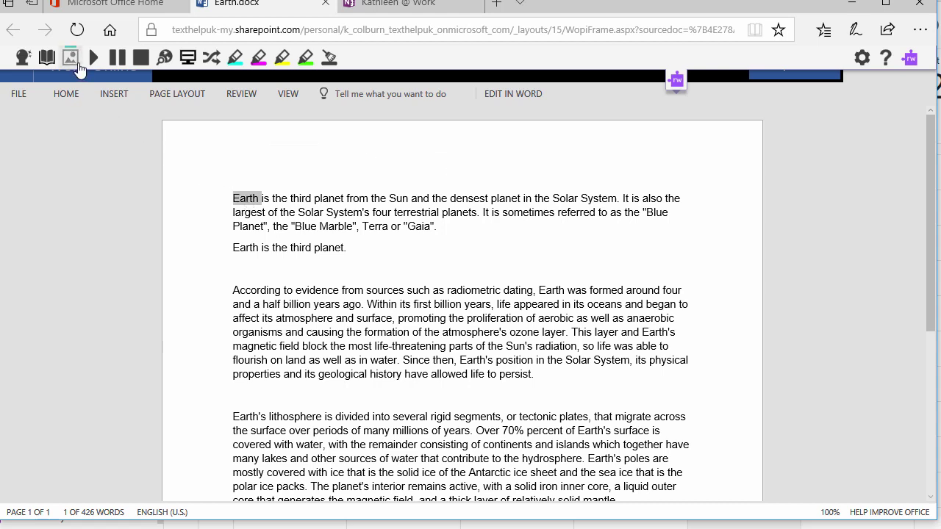
left_click(70, 57)
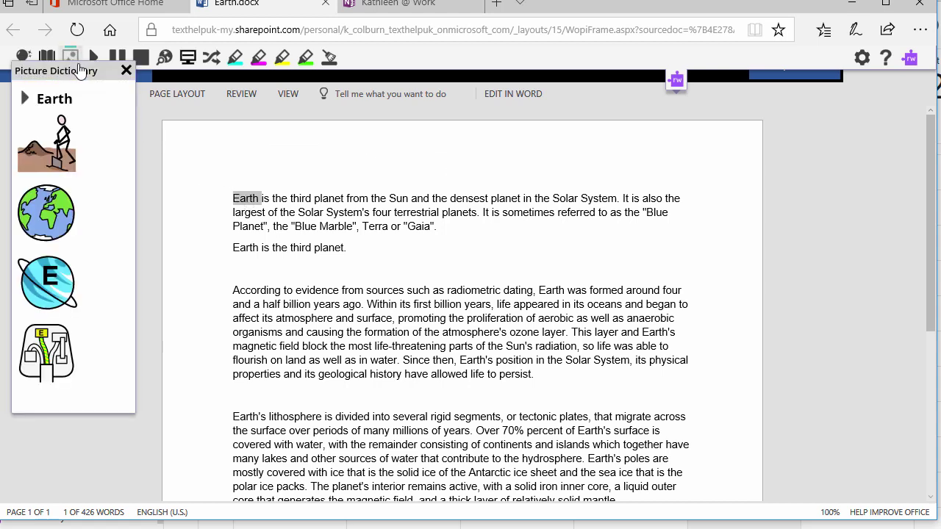
left_click(127, 72)
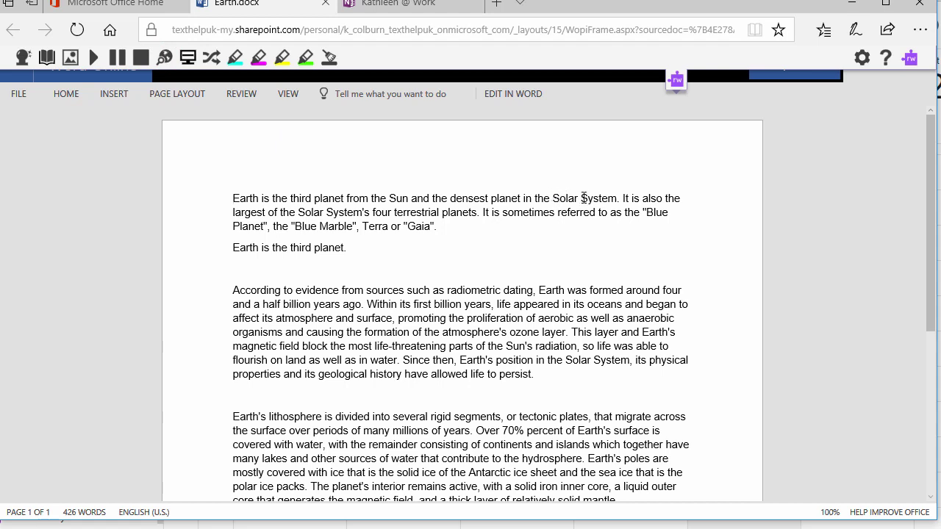
Run a web search for "Solar System" from the first sentence and return to the Earth document.
left_click_drag(585, 197, 618, 202)
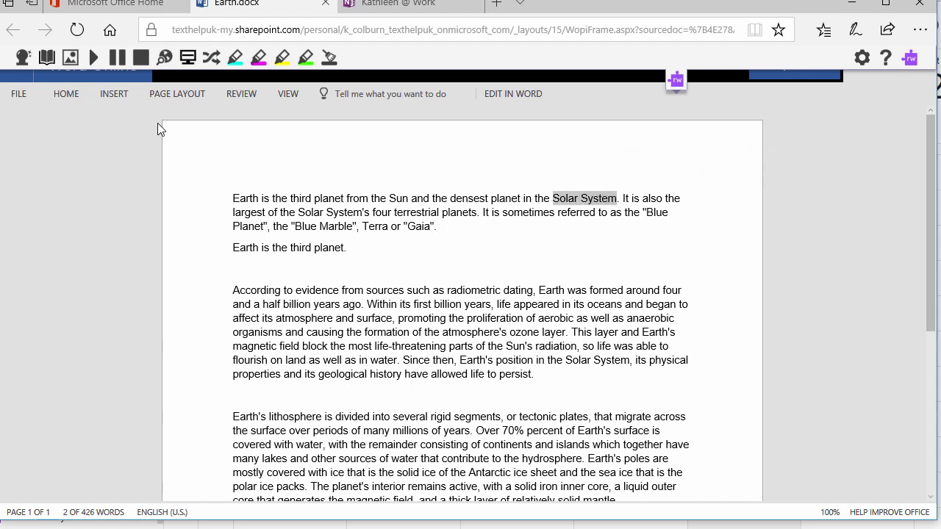
left_click(167, 57)
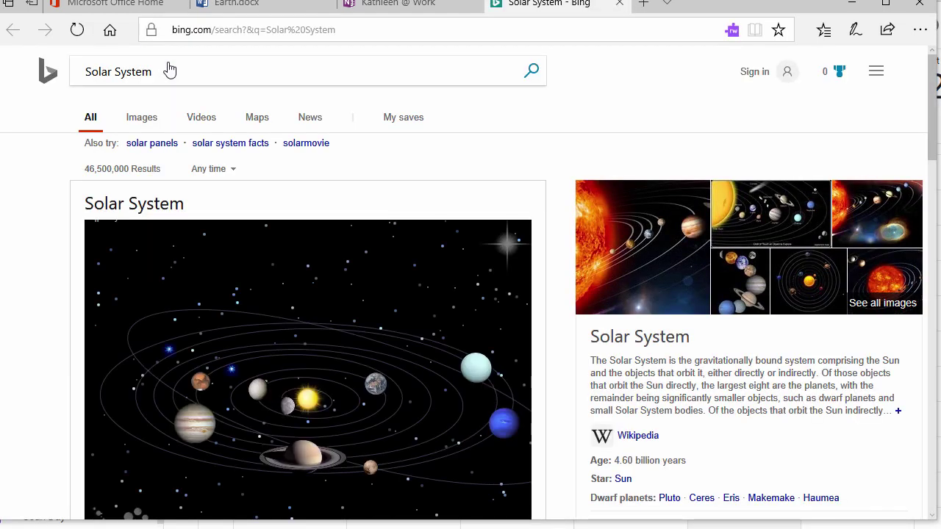
left_click(247, 7)
Shade the page with the screen mask and turn the mask off again.
left_click(206, 143)
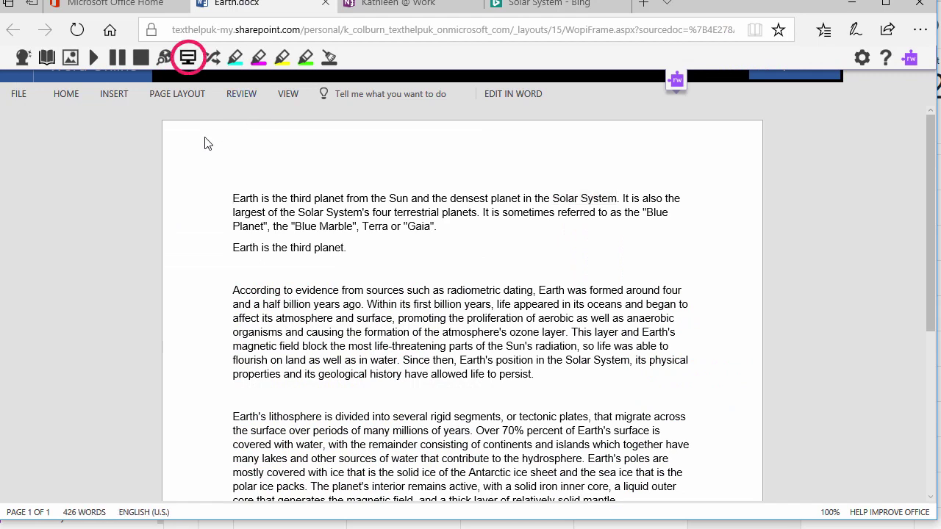
left_click(186, 62)
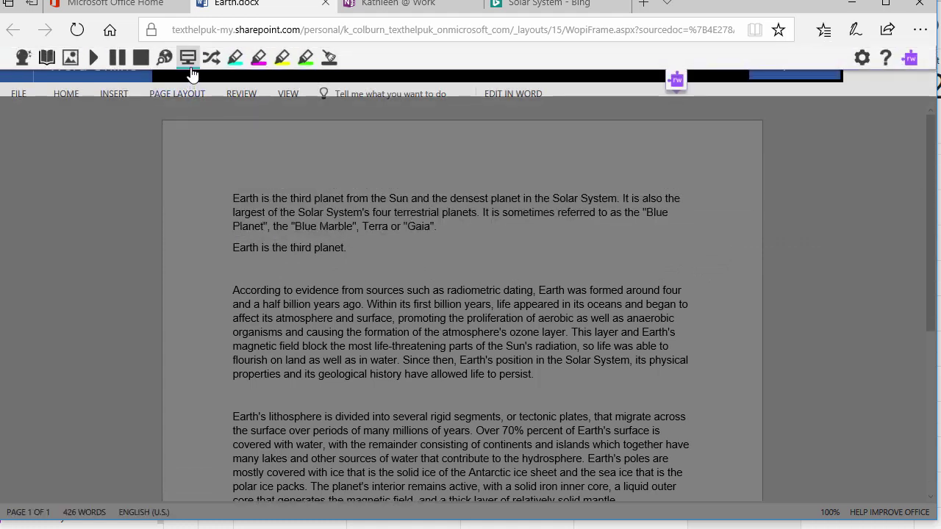
left_click(188, 63)
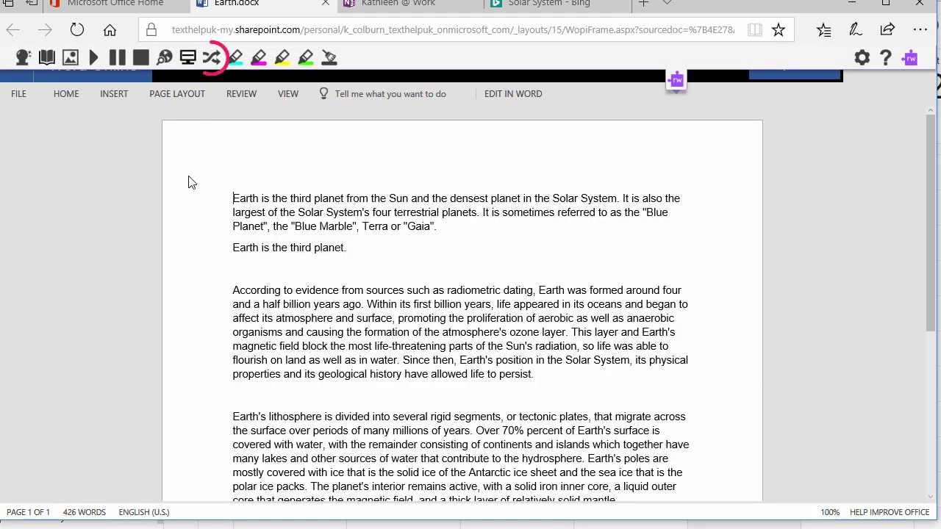
Translate "Sun" from the first sentence, play the translation "sol" aloud, and close the translator.
double_click(398, 198)
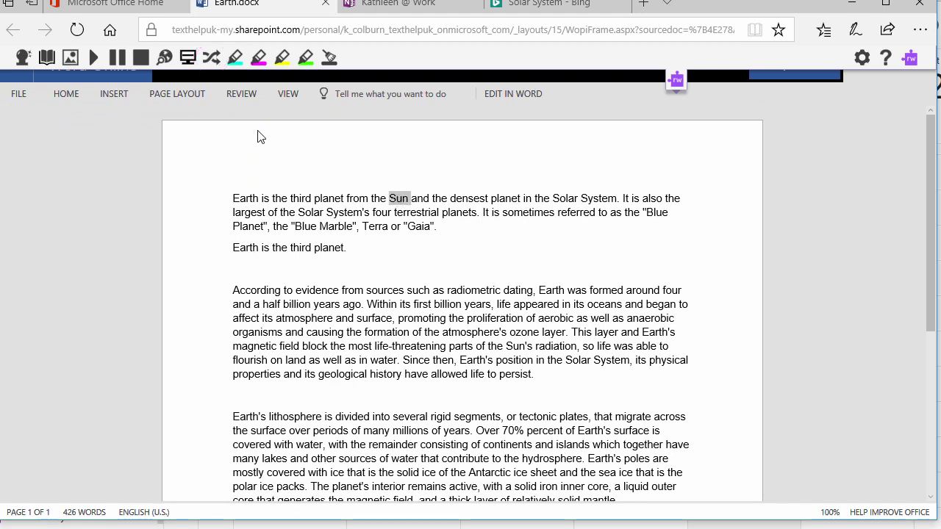
left_click(210, 62)
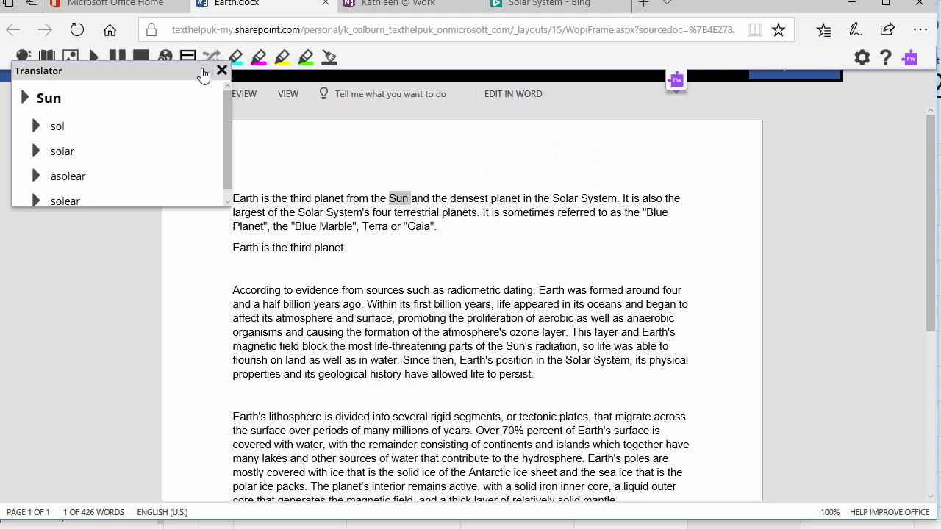
left_click(34, 130)
left_click(222, 70)
left_click(184, 132)
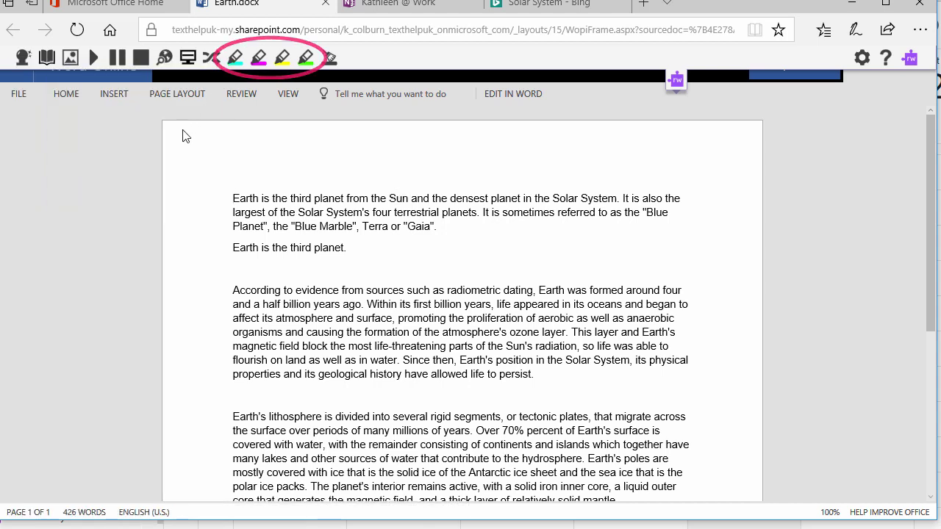
Highlight the first paragraph in blue and the text from "According to evidence" through "atmosphere and surface," in pink.
triple_click(234, 200)
left_click(234, 199)
left_click(432, 232, "shift")
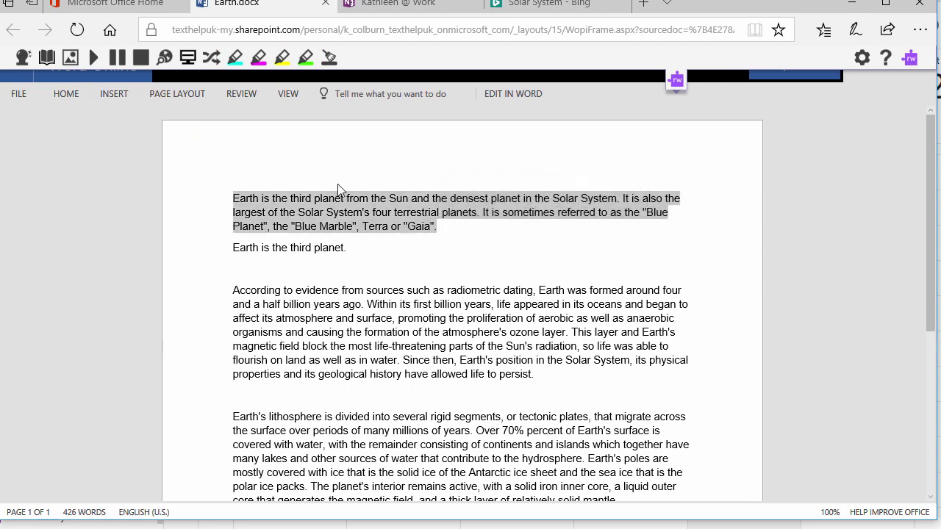
left_click(235, 58)
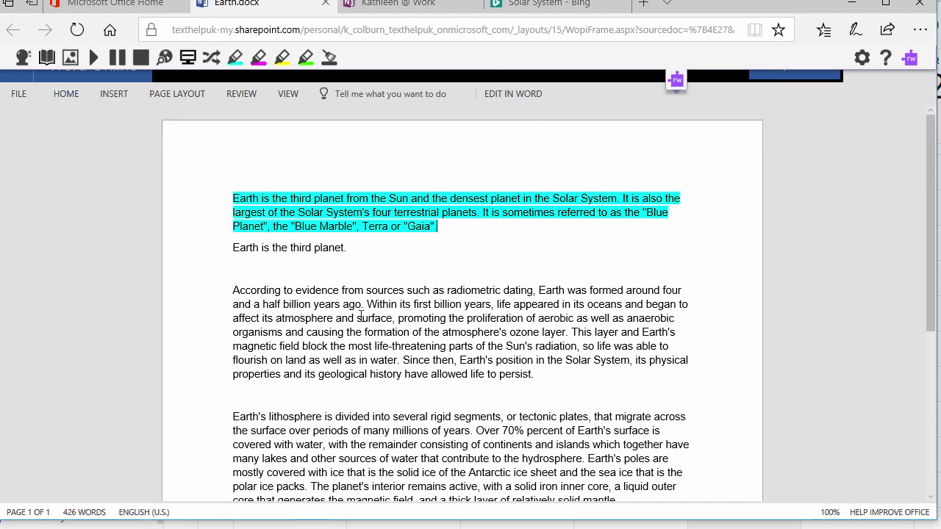
left_click_drag(232, 291, 406, 324)
left_click(258, 58)
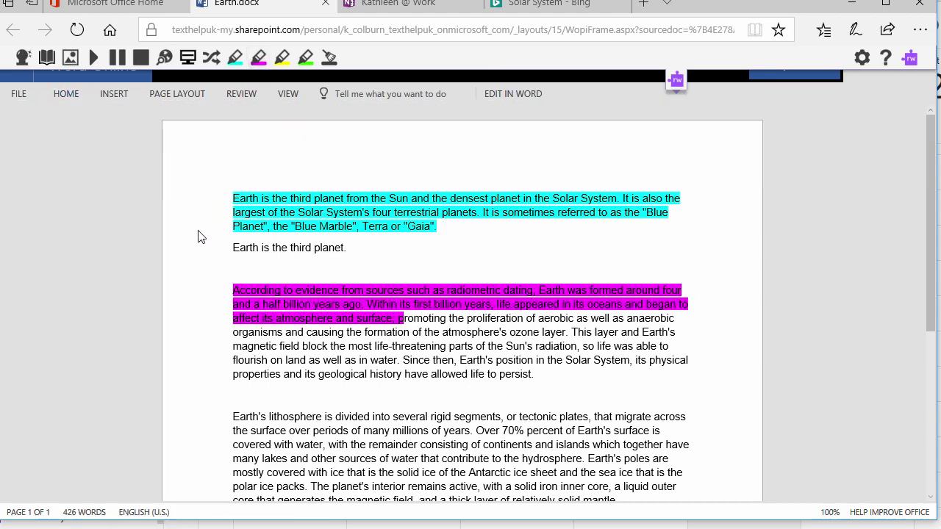
Clear the blue and pink highlights from the selected text.
left_click(329, 57)
mouse_move(413, 317)
left_mouse_down()
mouse_move(254, 245)
mouse_move(224, 204)
left_mouse_up()
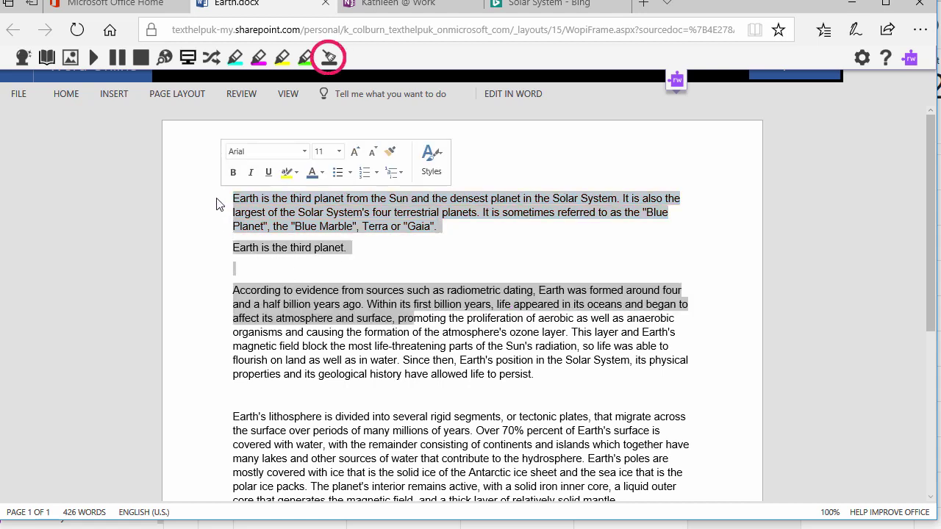
left_click(328, 57)
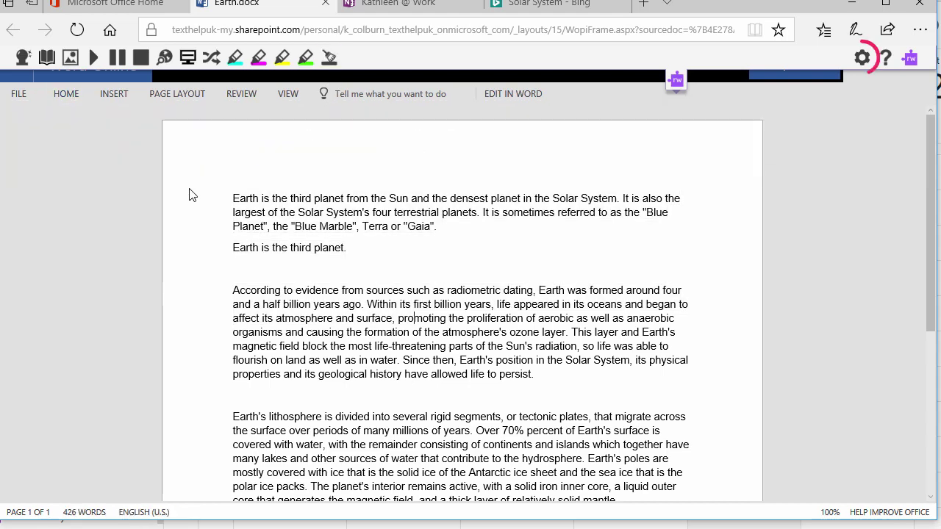
Open the Read&Write settings and review the Speech, Language and Features options.
left_click(860, 59)
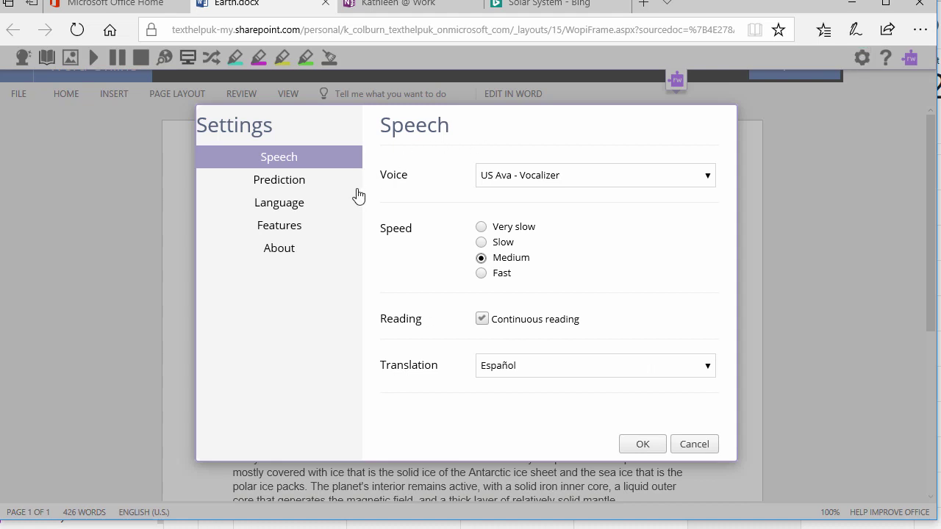
left_click(302, 210)
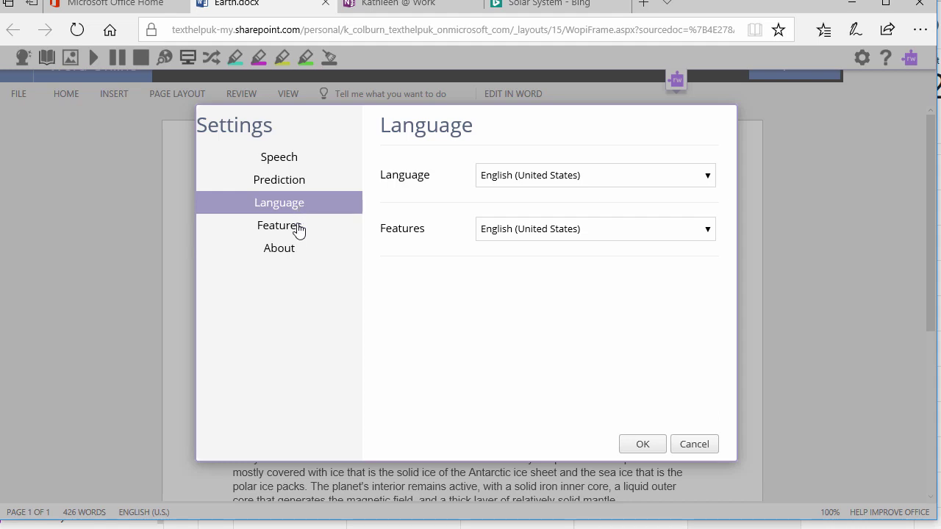
left_click(295, 232)
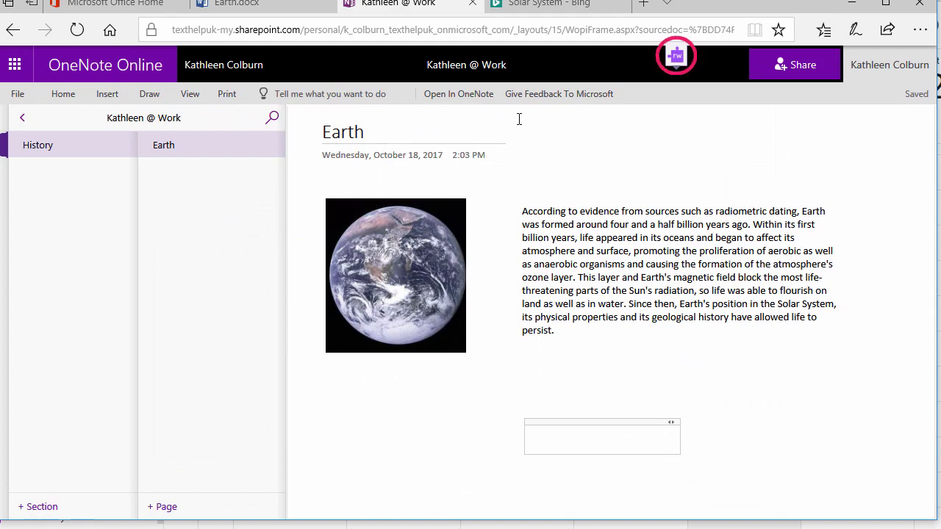
In OneNote Online, open the Read&Write toolbar, read the paragraph beside the Earth picture aloud from its start, and stop the reading.
left_click(675, 58)
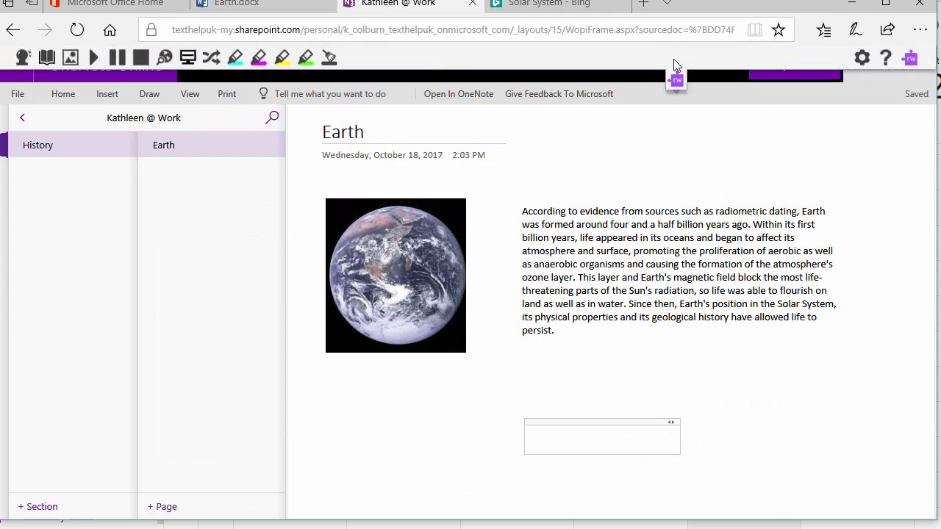
left_click(524, 213)
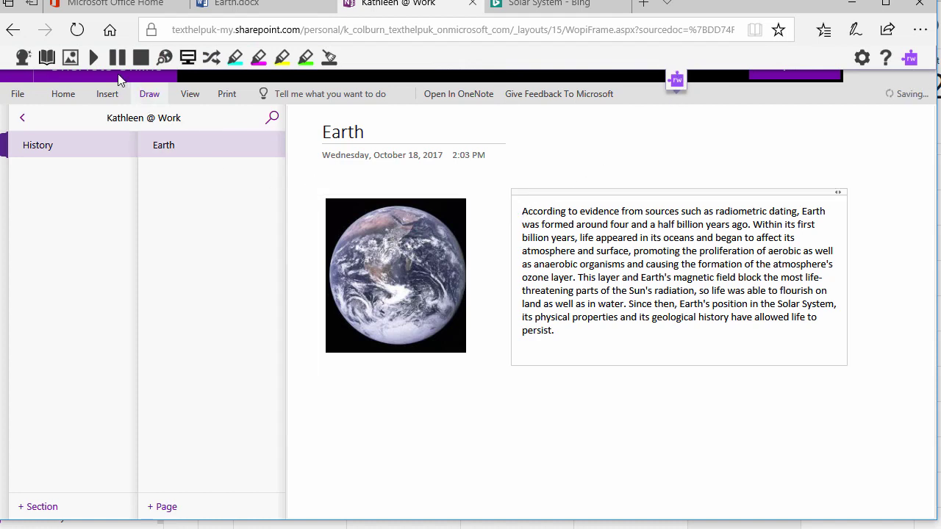
left_click(94, 58)
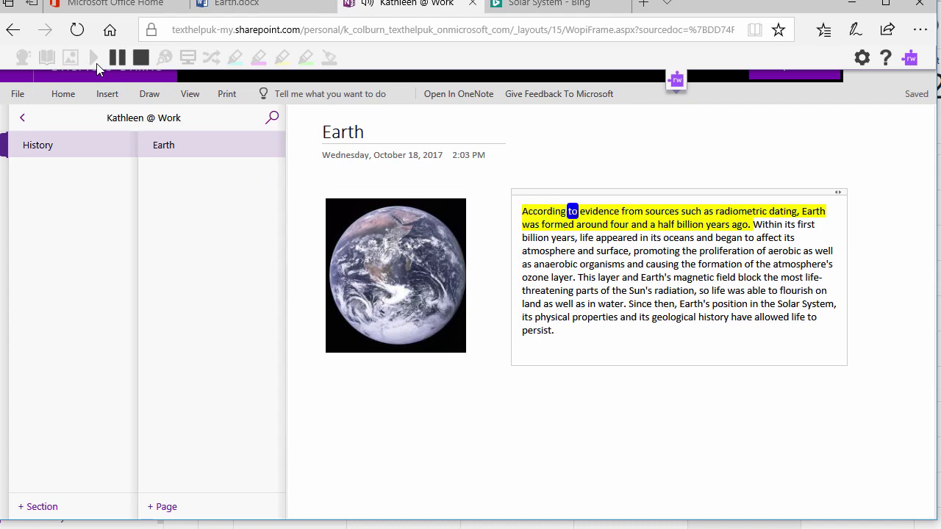
left_click(140, 59)
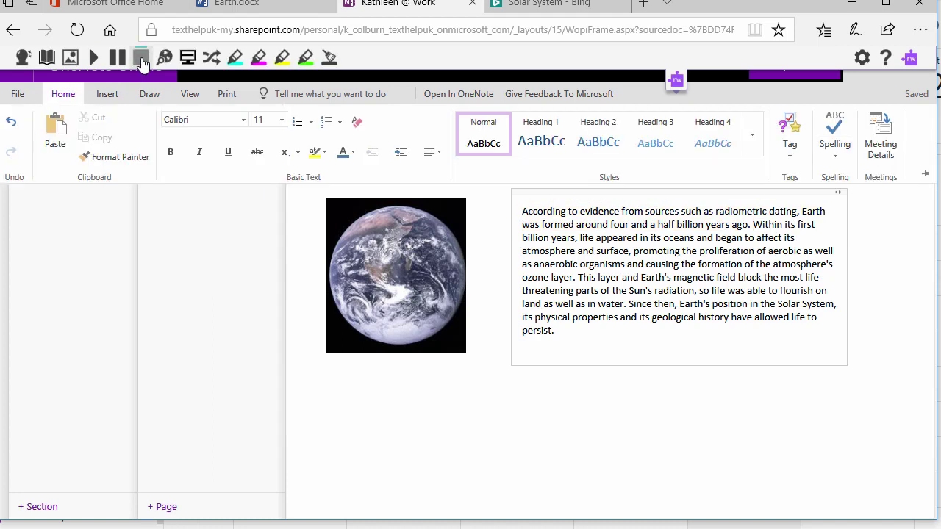
Look up "oceans" in the dictionary and picture dictionary, and arrange the two result windows side by side.
double_click(676, 238)
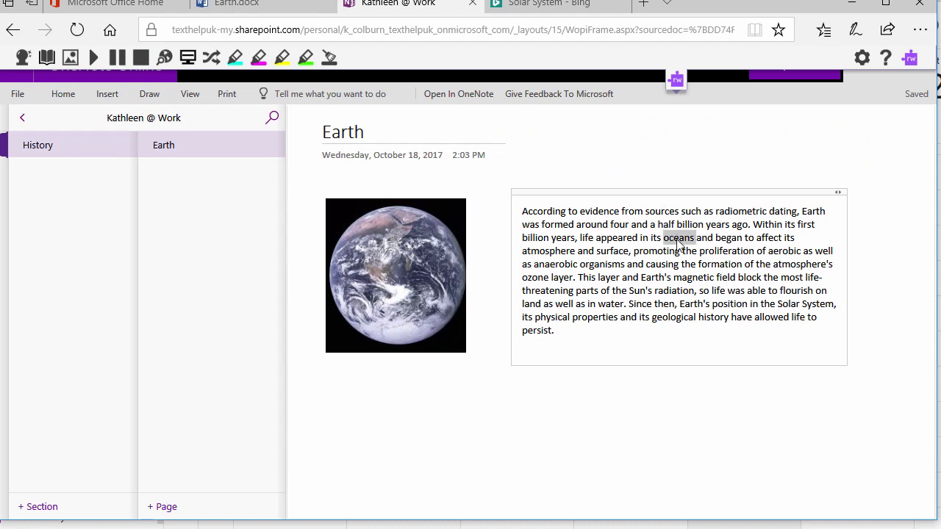
left_click(46, 58)
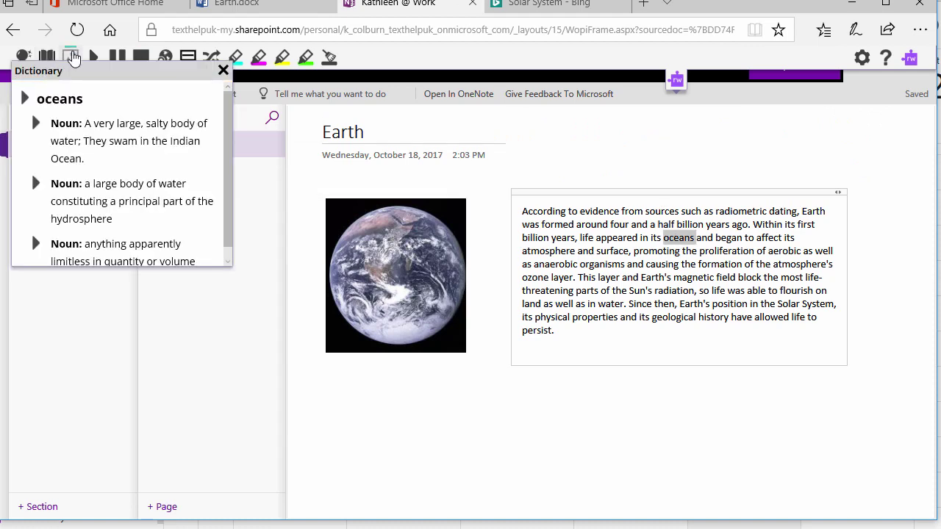
left_click(70, 57)
left_click_drag(69, 71, 336, 127)
left_click_drag(142, 74, 139, 99)
Turn on word prediction and enter "Earth" in a new text container above the paragraph.
left_click(19, 63)
left_click(522, 163)
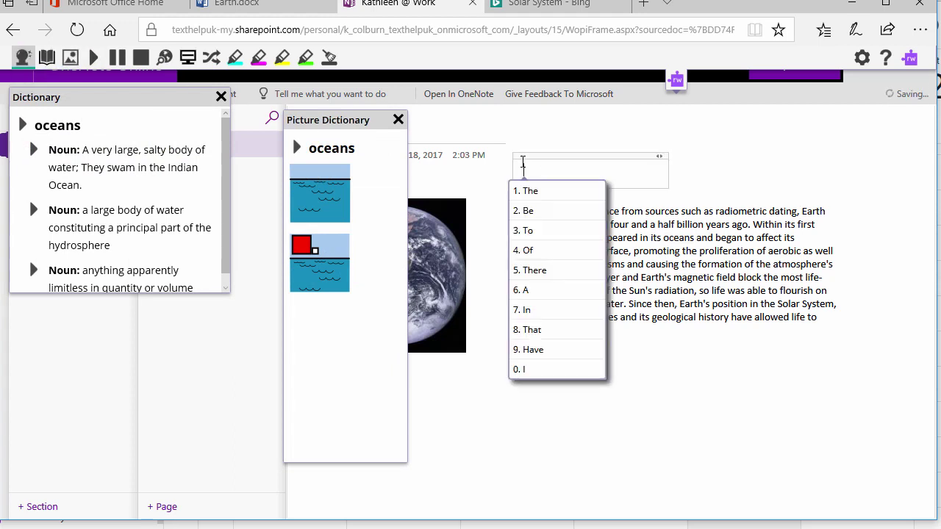
type("Earth")
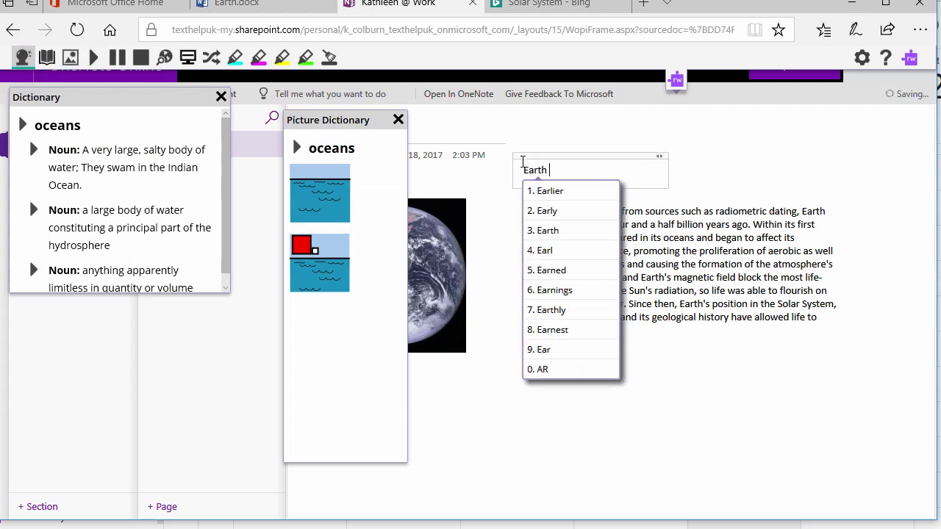